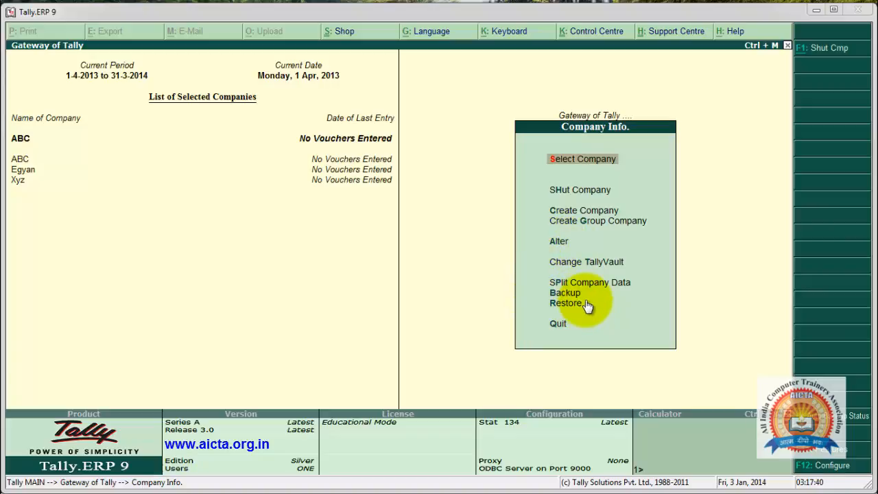
# Step: Open the Egyan company's details for alteration
pyautogui.click(560, 242)
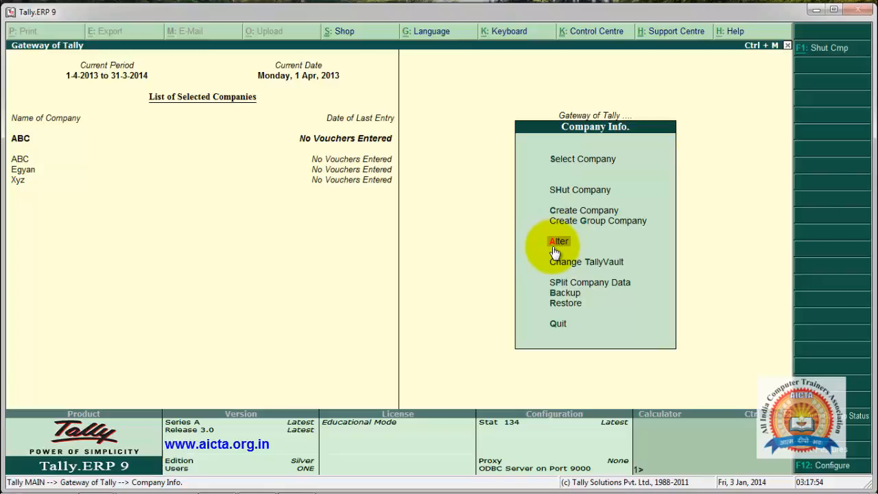
pyautogui.click(553, 248)
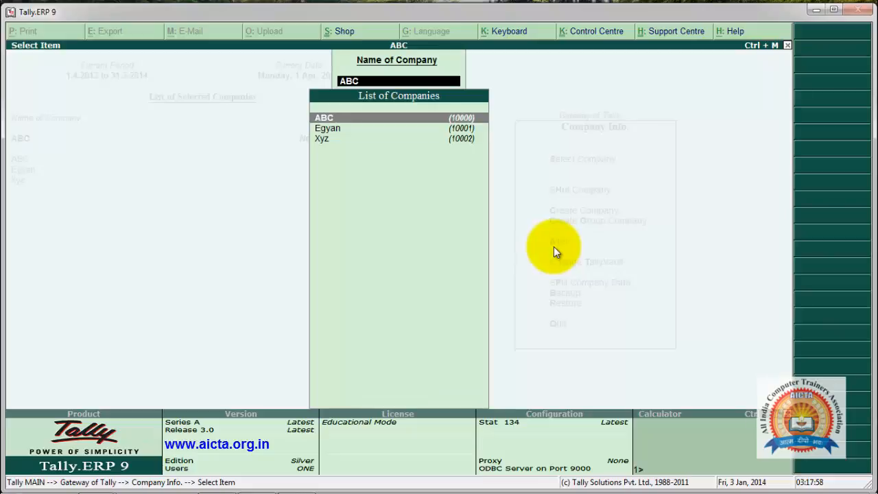
pyautogui.press('Down')
pyautogui.press('Down')
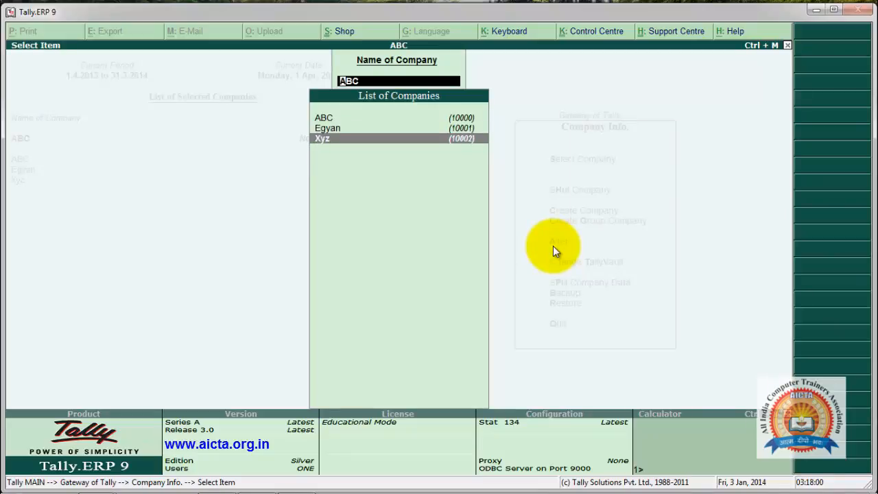
pyautogui.press('Up')
pyautogui.press('Return')
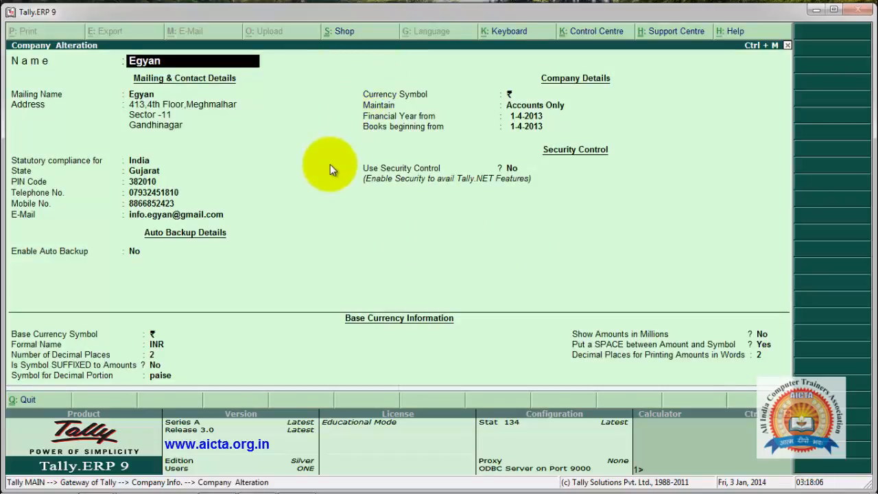
# Step: Replace the second line of Egyan's mailing address with the nearby landmark and sector
pyautogui.press('Return')
pyautogui.press('Return')
pyautogui.press('Return')
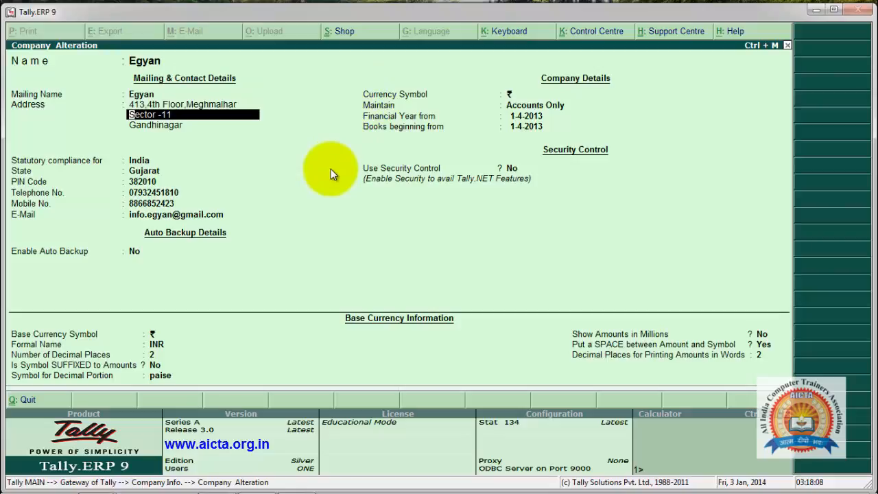
pyautogui.press('Delete')
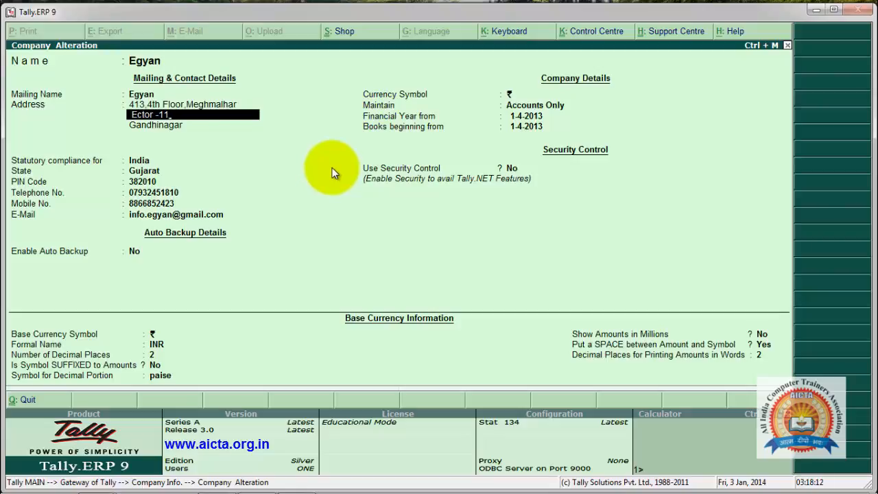
pyautogui.press('BackSpace')
pyautogui.press('BackSpace')
pyautogui.press('BackSpace')
pyautogui.press('BackSpace')
pyautogui.press('BackSpace')
pyautogui.press('BackSpace')
pyautogui.press('BackSpace')
pyautogui.press('BackSpace')
pyautogui.press('BackSpace')
pyautogui.write('Ne')
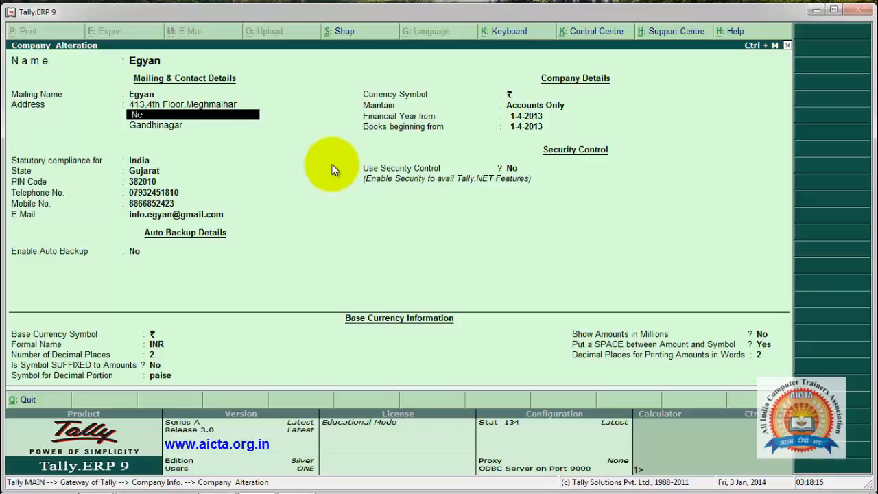
pyautogui.write('ar Pt')
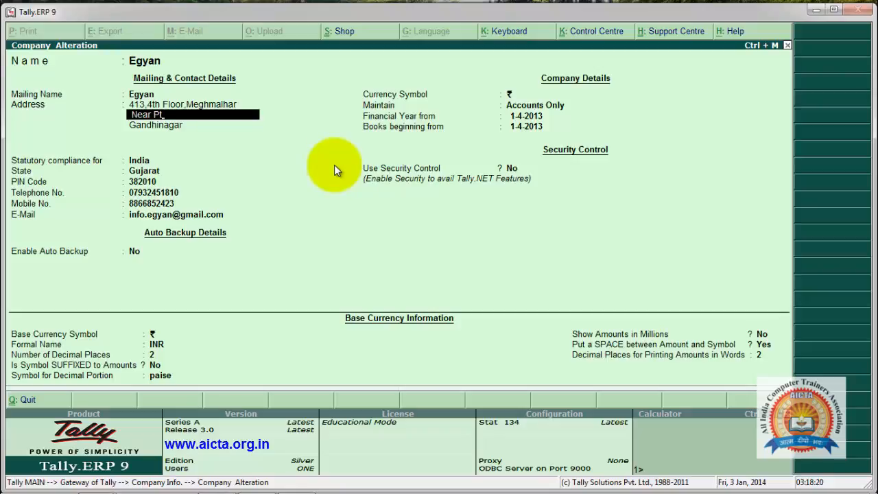
pyautogui.press('BackSpace')
pyautogui.write('etrol Pum')
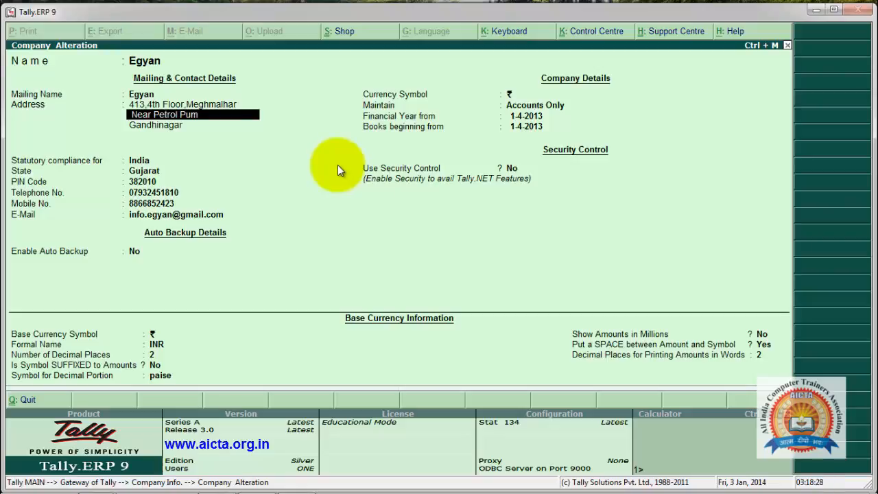
pyautogui.write('p, Sector-11,')
pyautogui.press('Return')
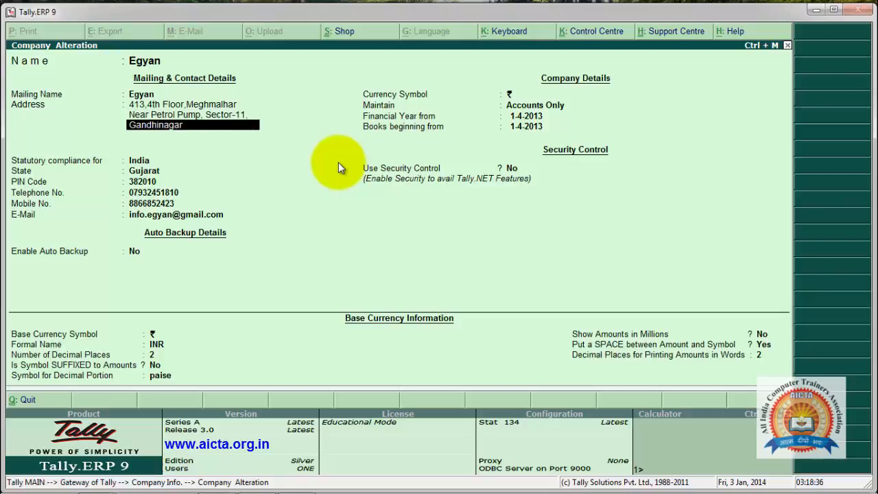
# Step: Clear the telephone number from Egyan's contact details, keeping the city, country, state and postal code entries
pyautogui.press('Return')
pyautogui.press('Return')
pyautogui.press('Return')
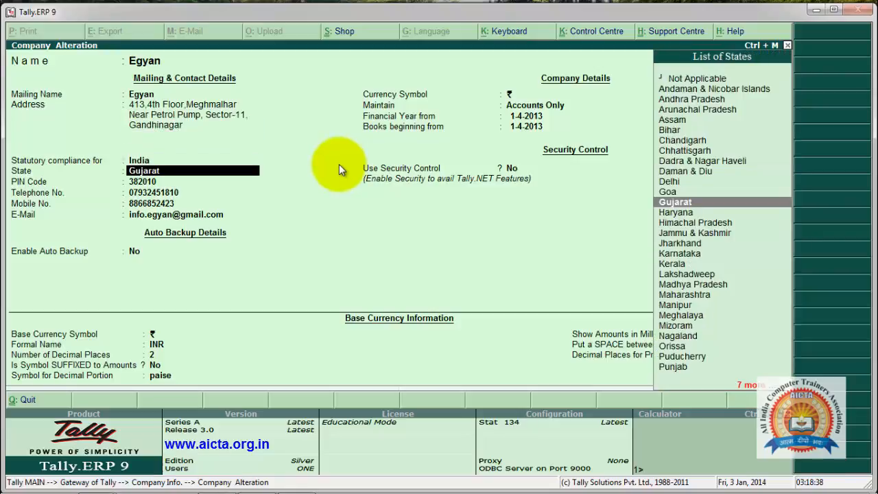
pyautogui.press('Return')
pyautogui.press('Return')
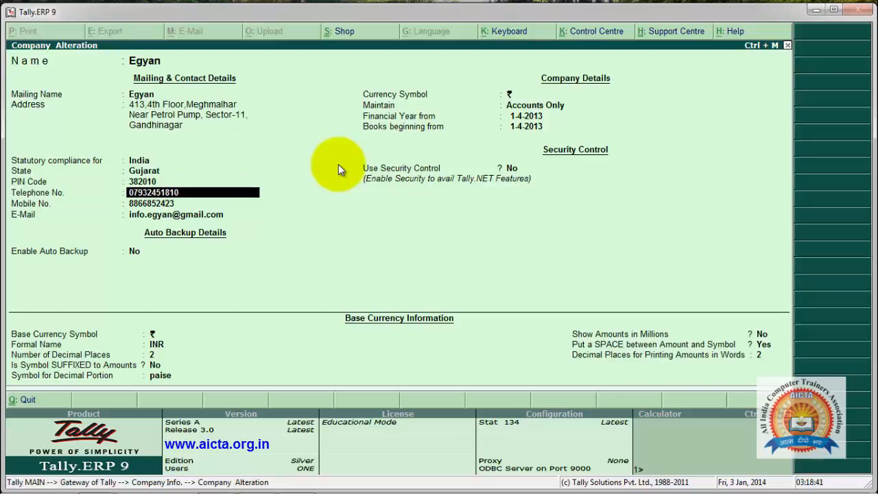
pyautogui.press('Delete')
pyautogui.press('Delete')
pyautogui.press('Delete')
pyautogui.press('Delete')
pyautogui.press('Delete')
pyautogui.press('Delete')
pyautogui.press('Delete')
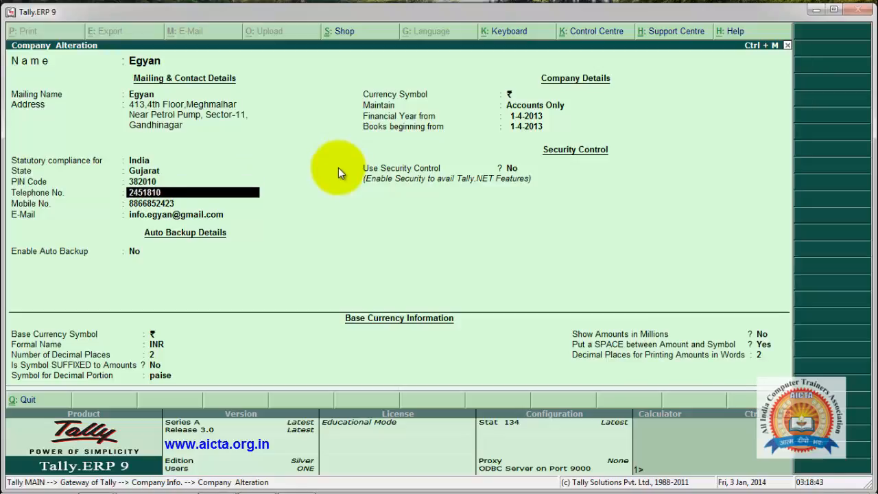
pyautogui.press('Delete')
pyautogui.press('Delete')
pyautogui.press('Delete')
pyautogui.press('Delete')
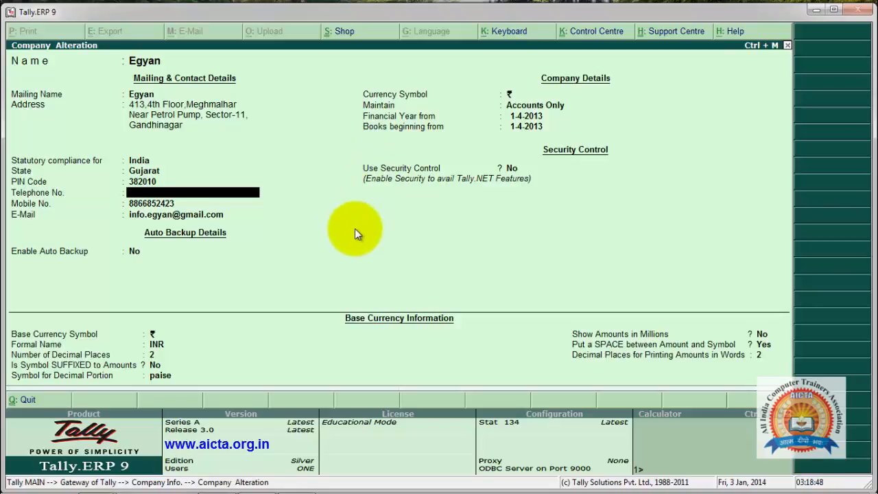
# Step: Keep the remaining company and currency settings, accept the Egyan alteration, and return to the Company Info options
pyautogui.press('Return')
pyautogui.press('Return')
pyautogui.press('Return')
pyautogui.press('Return')
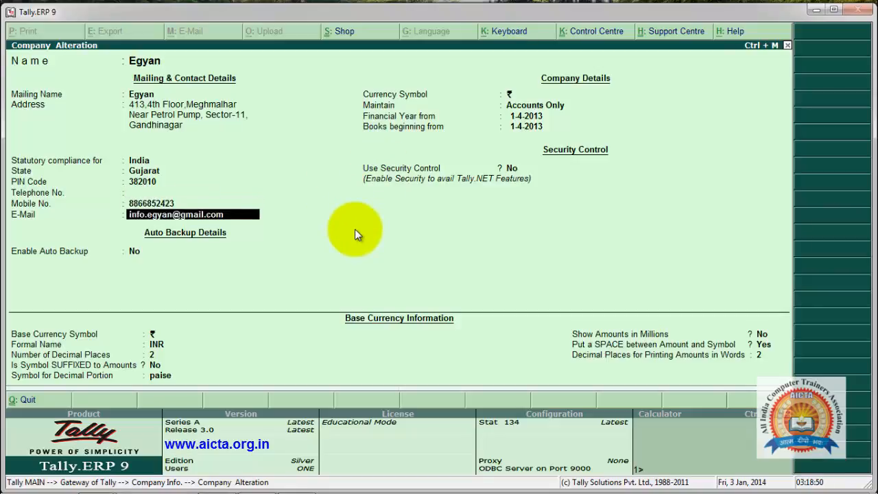
pyautogui.press('Return')
pyautogui.press('Return')
pyautogui.press('Return')
pyautogui.press('Return')
pyautogui.press('Return')
pyautogui.press('Return')
pyautogui.press('Return')
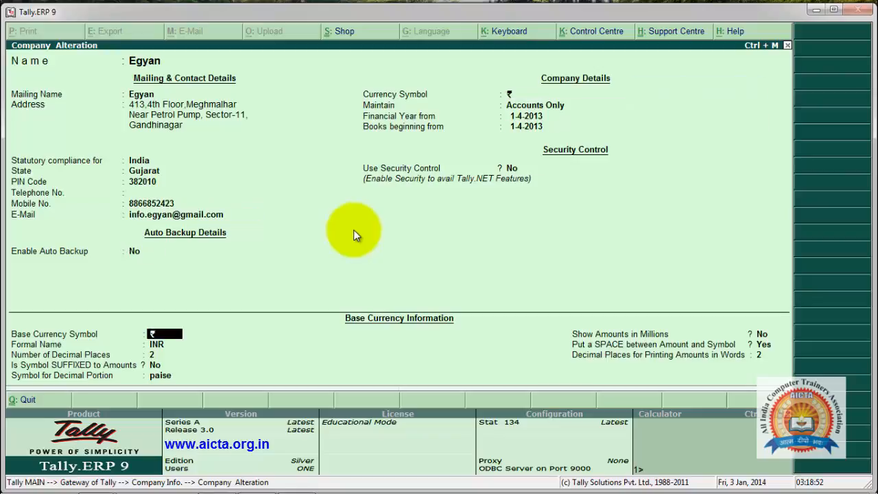
pyautogui.press('Return')
pyautogui.press('Return')
pyautogui.press('Return')
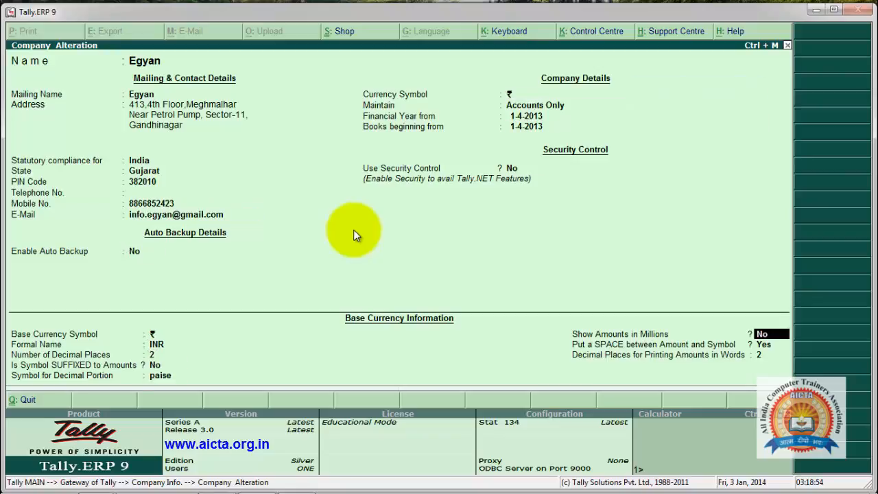
pyautogui.press('Return')
pyautogui.press('Return')
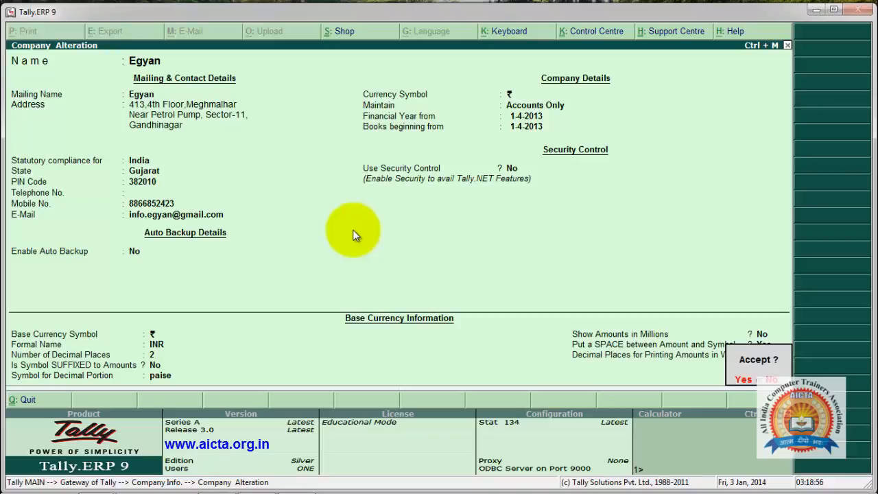
pyautogui.press('Return')
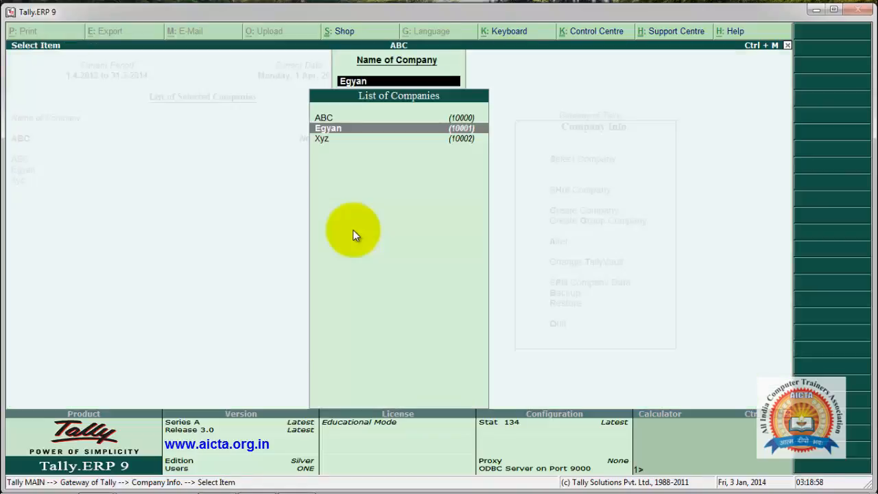
pyautogui.press('Escape')
pyautogui.press('Escape')
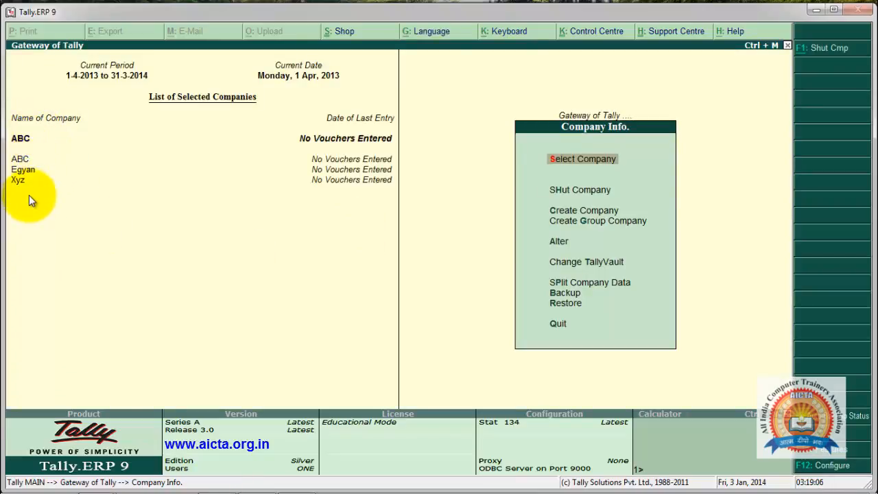
# Step: Delete the ABC company through company alteration and return to the Company Info options
pyautogui.press('Down')
pyautogui.press('Down')
pyautogui.press('Down')
pyautogui.press('Down')
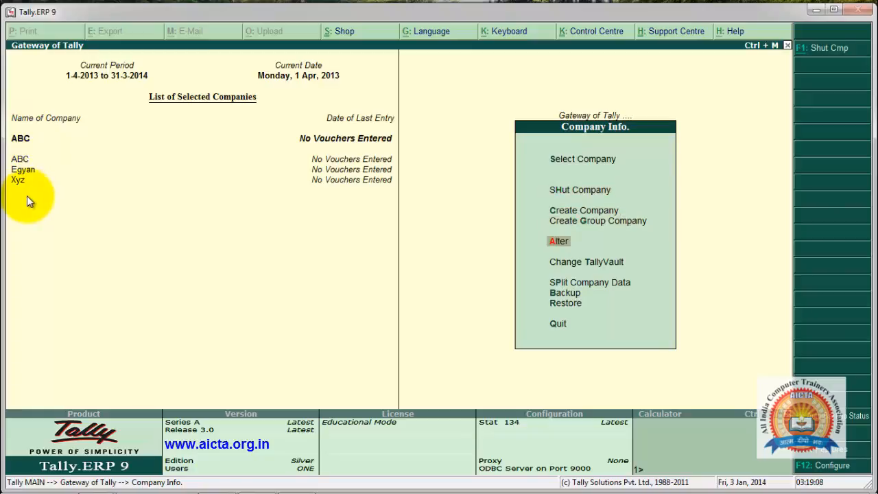
pyautogui.press('Return')
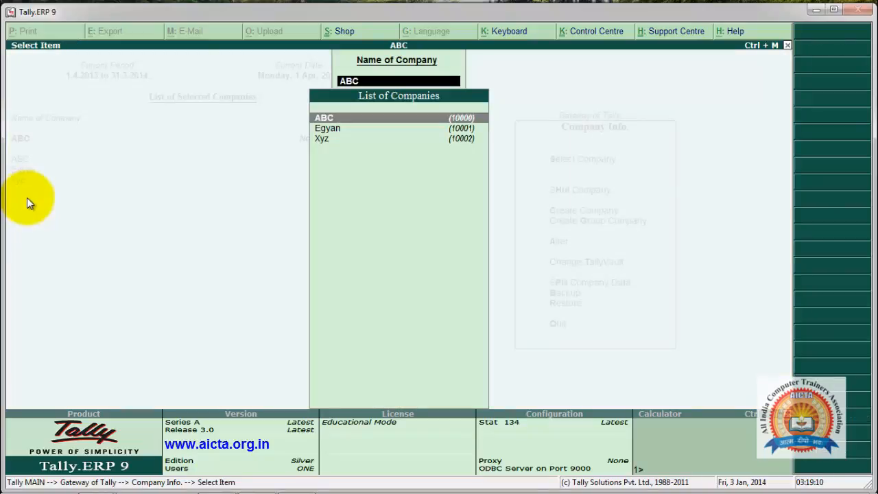
pyautogui.click(327, 120)
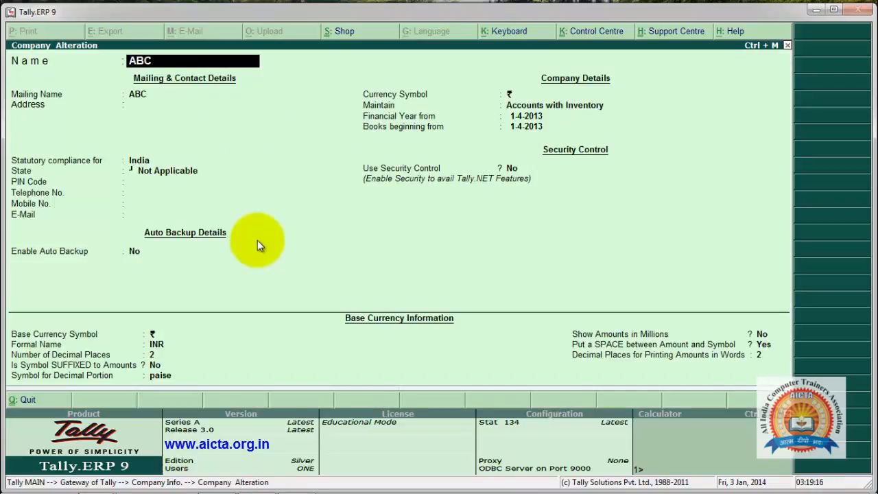
pyautogui.hotkey('alt', 'd')
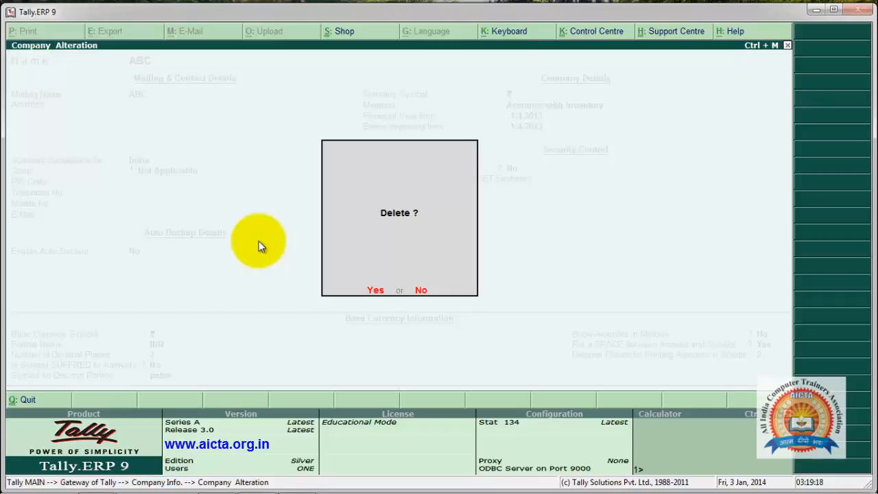
pyautogui.click(375, 291)
pyautogui.click(375, 292)
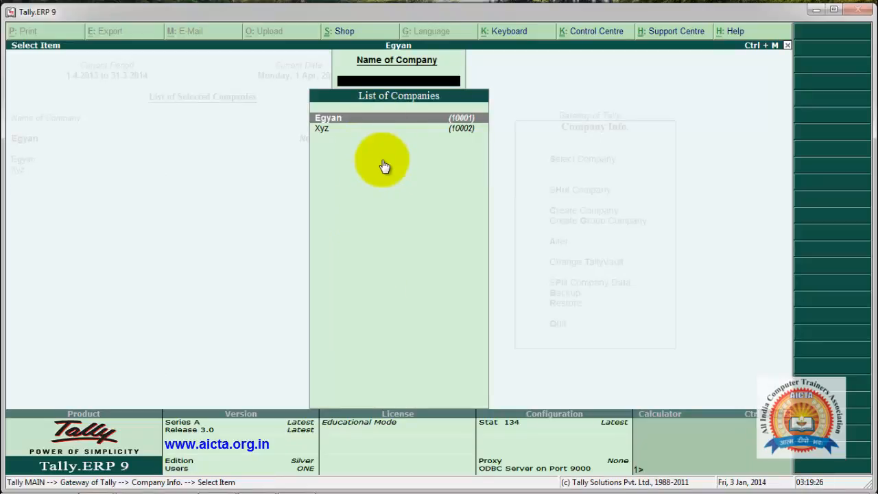
pyautogui.press('Escape')
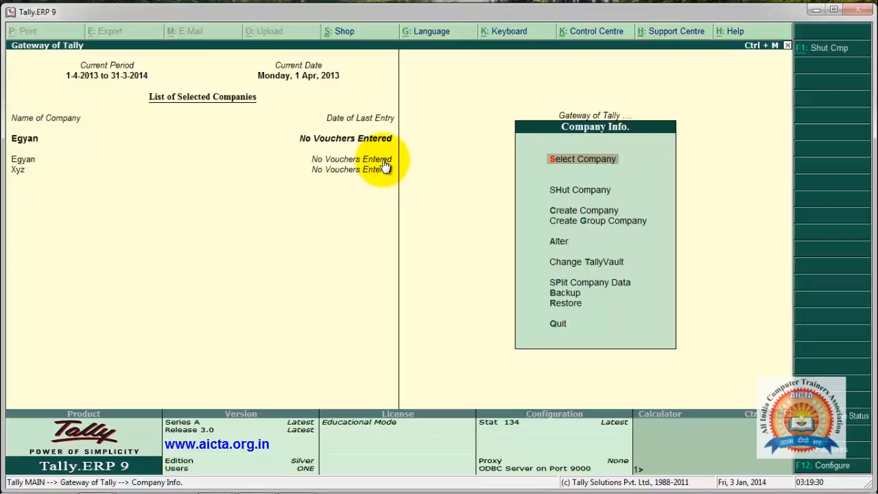
# Step: Start a company backup and set its destination to E:
pyautogui.press('Down')
pyautogui.press('Down')
pyautogui.press('Down')
pyautogui.press('Down')
pyautogui.press('Down')
pyautogui.press('Down')
pyautogui.press('Down')
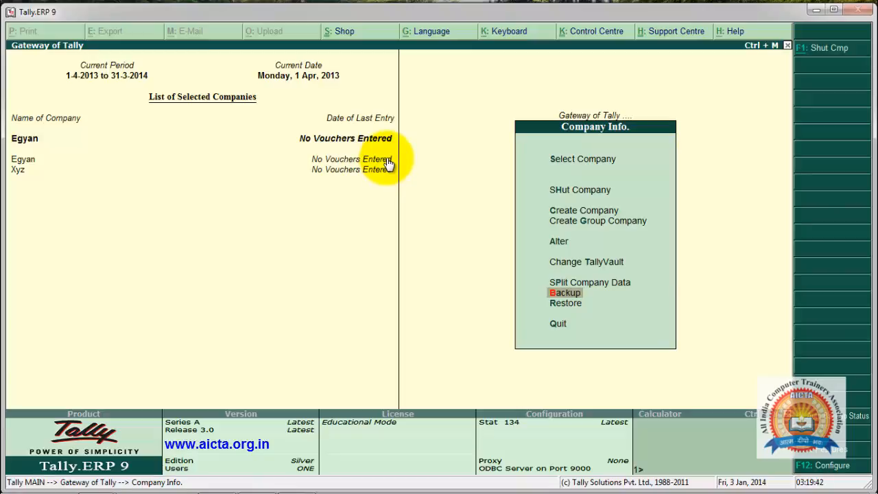
pyautogui.click(555, 295)
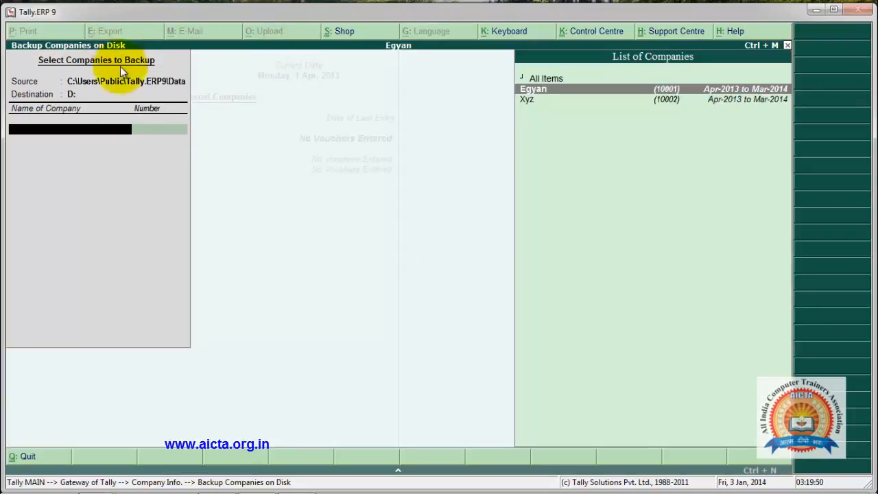
pyautogui.press('BackSpace')
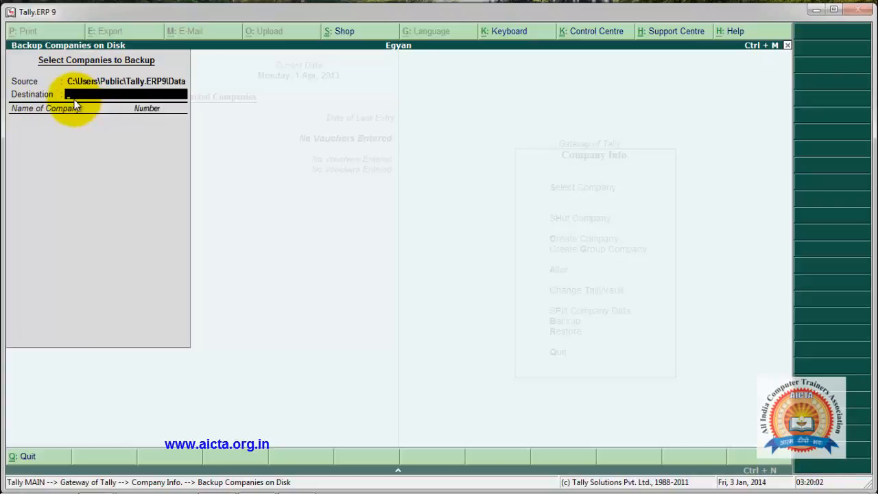
pyautogui.write('E:')
pyautogui.press('Return')
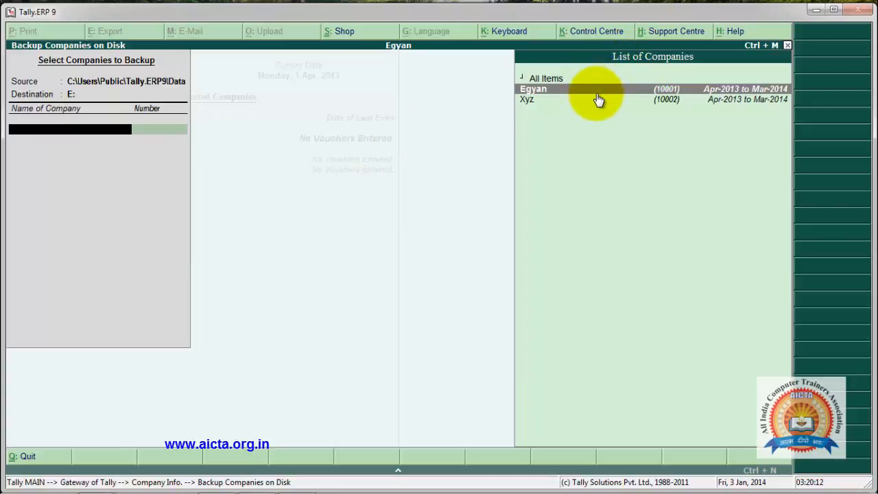
# Step: Select the Egyan and Xyz companies for the backup and run it
pyautogui.press('Return')
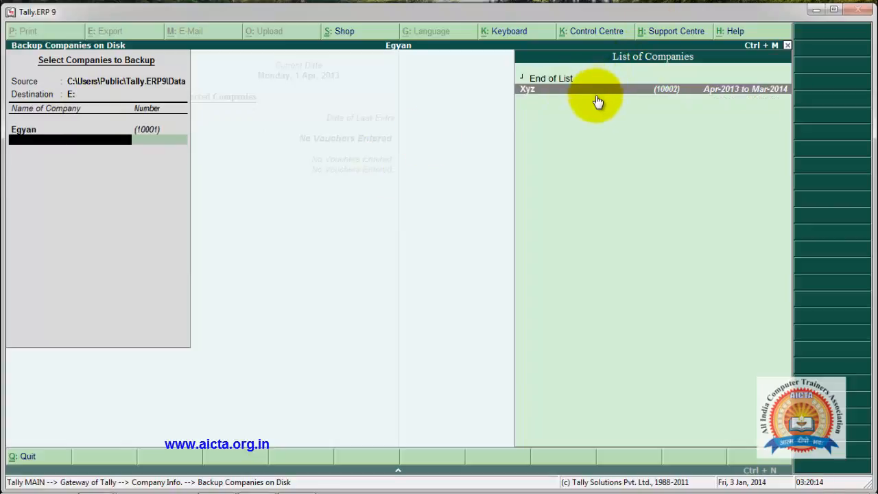
pyautogui.press('Return')
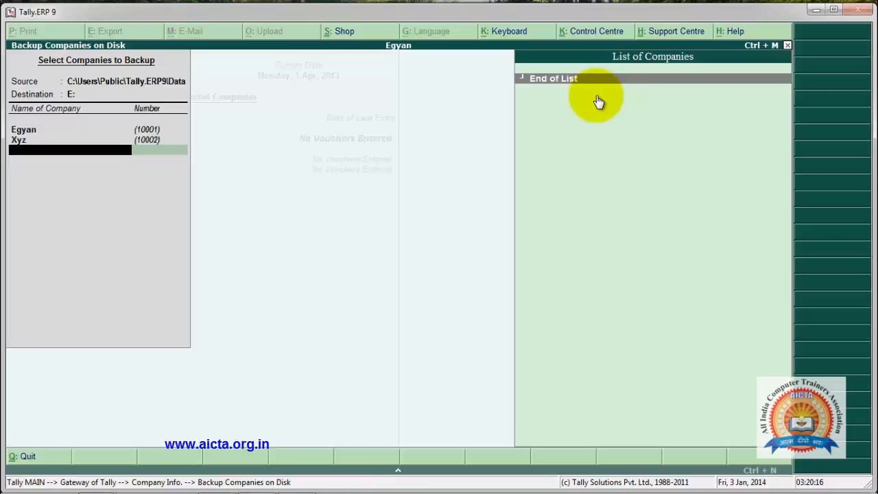
pyautogui.press('Return')
pyautogui.press('Return')
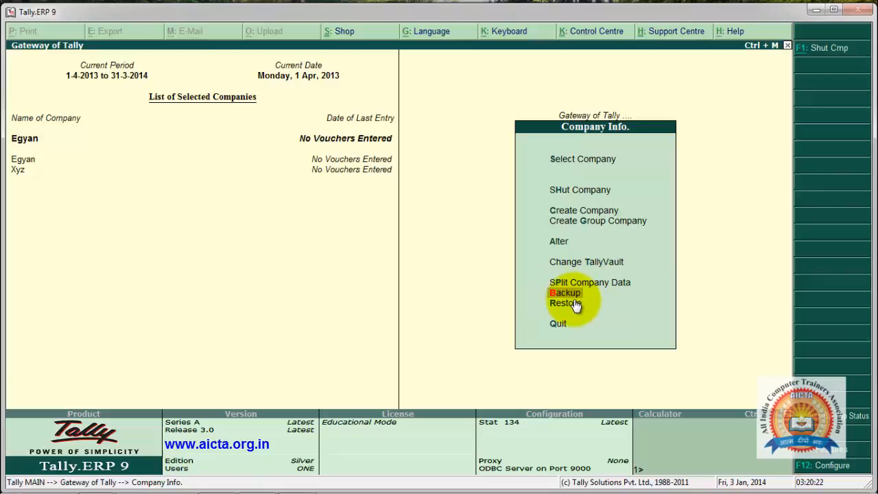
# Step: Delete the Egyan company through company alteration and accept both deletion confirmations
pyautogui.click(560, 242)
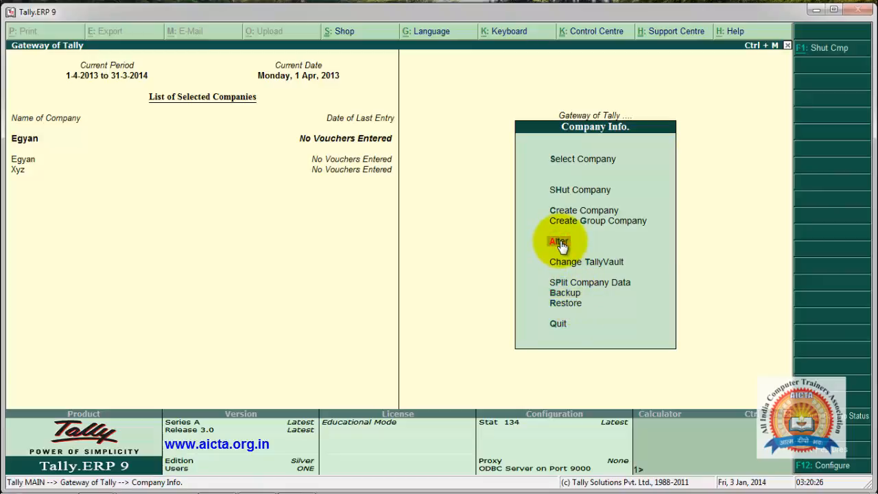
pyautogui.click(560, 243)
pyautogui.press('Return')
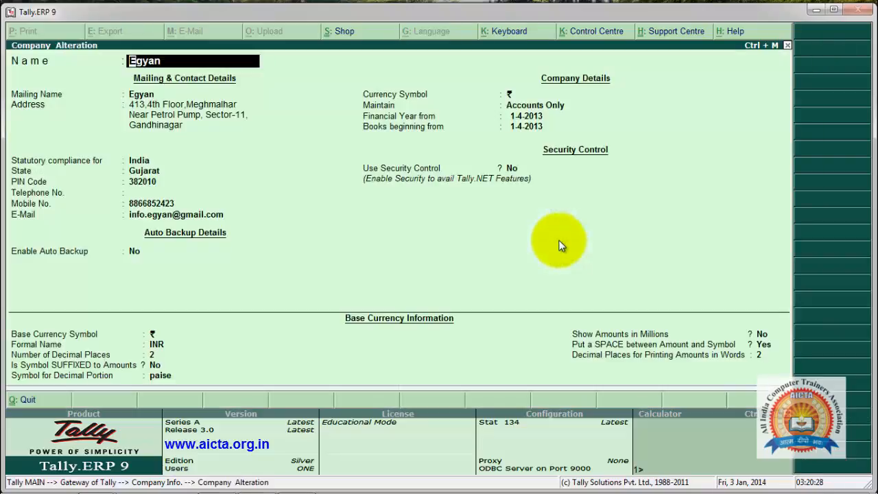
pyautogui.hotkey('alt', 'd')
pyautogui.press('y')
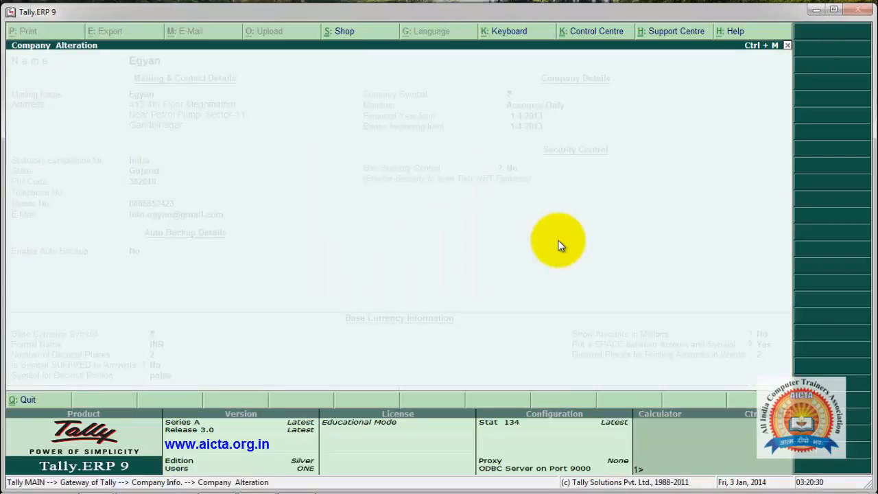
pyautogui.press('y')
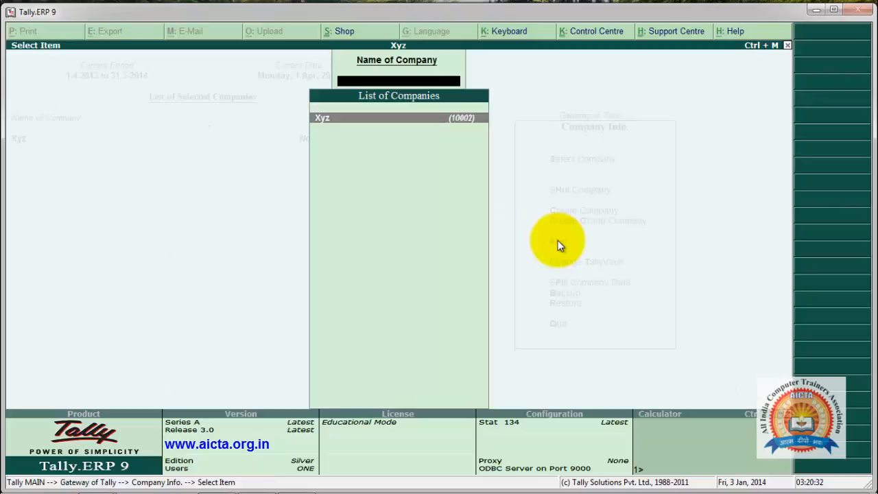
# Step: Delete the Xyz company through company alteration, and check the list of companies available for selection
pyautogui.press('Return')
pyautogui.hotkey('alt', 'd')
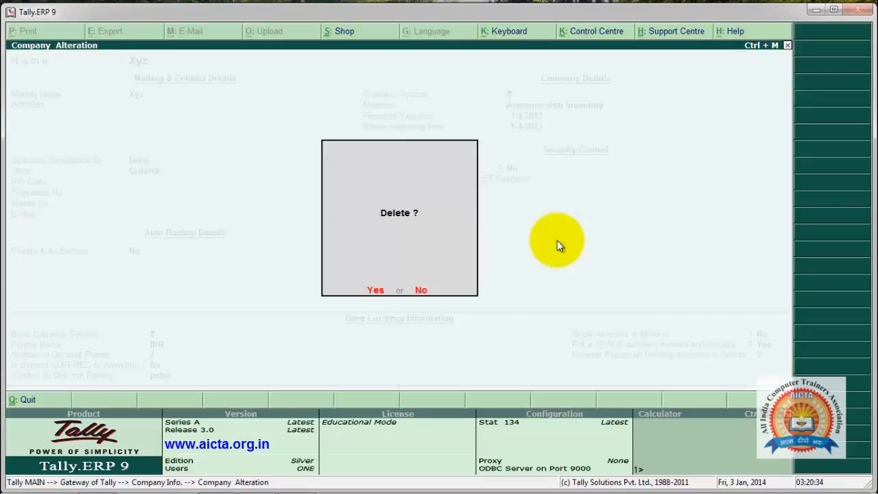
pyautogui.press('y')
pyautogui.press('y')
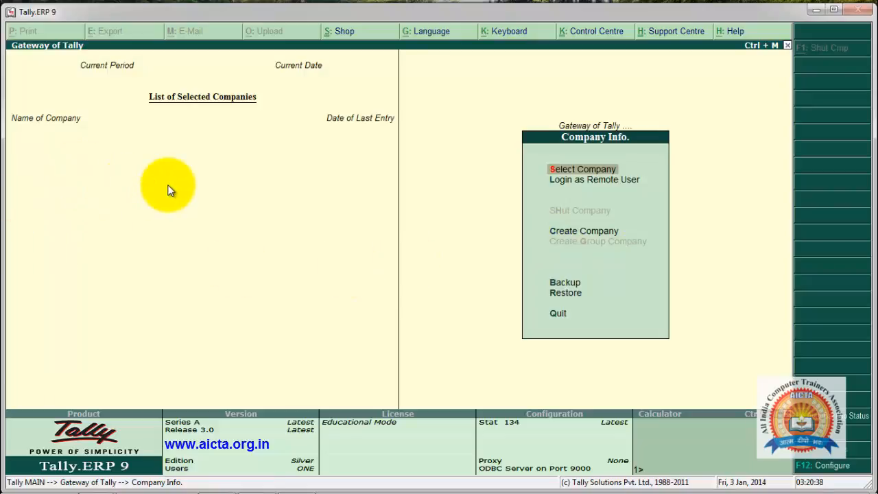
pyautogui.click(594, 169)
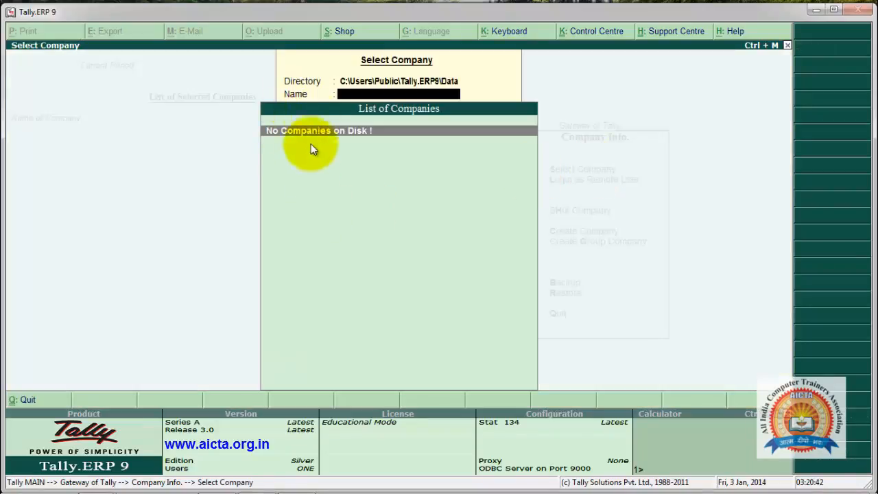
pyautogui.press('Escape')
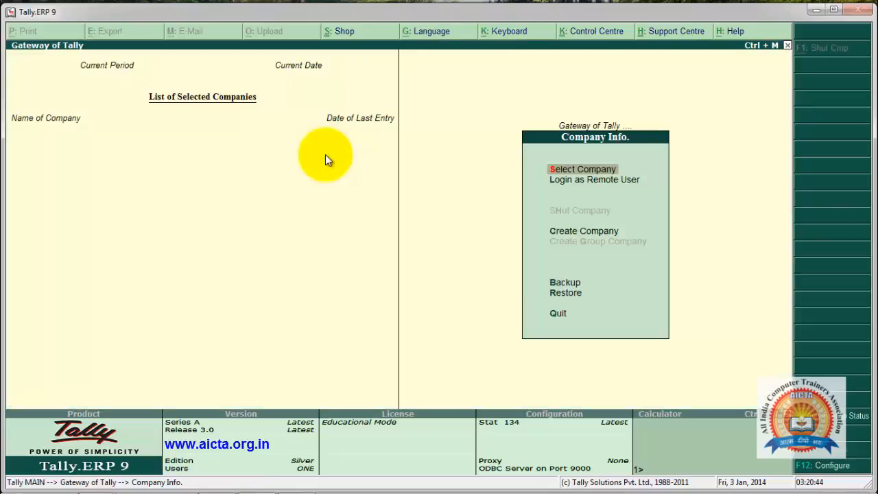
# Step: Restore the Egyan and Xyz companies from the backup source E: to C:\Users\Public\Tally.ERP9\Data
pyautogui.press('Down')
pyautogui.press('Down')
pyautogui.press('Down')
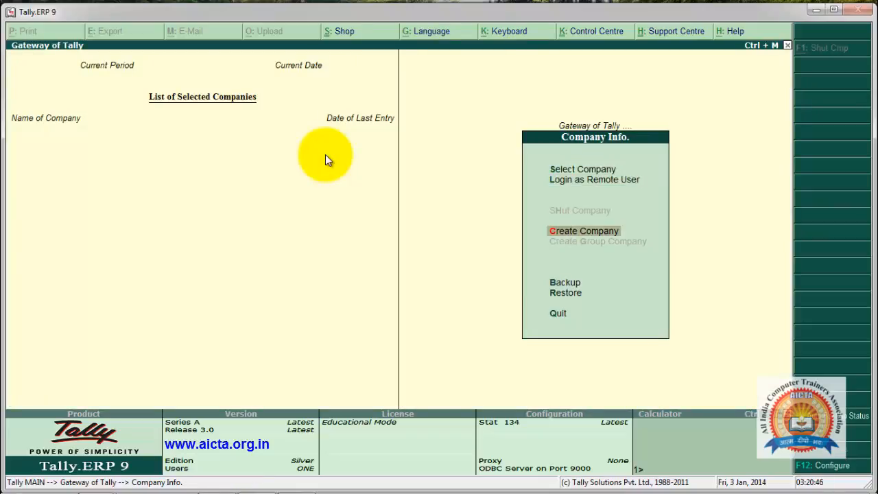
pyautogui.press('Down')
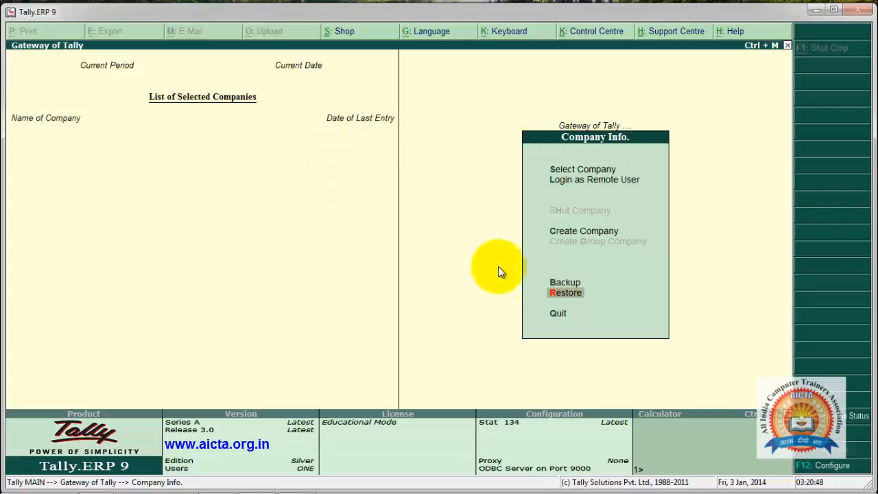
pyautogui.click(566, 293)
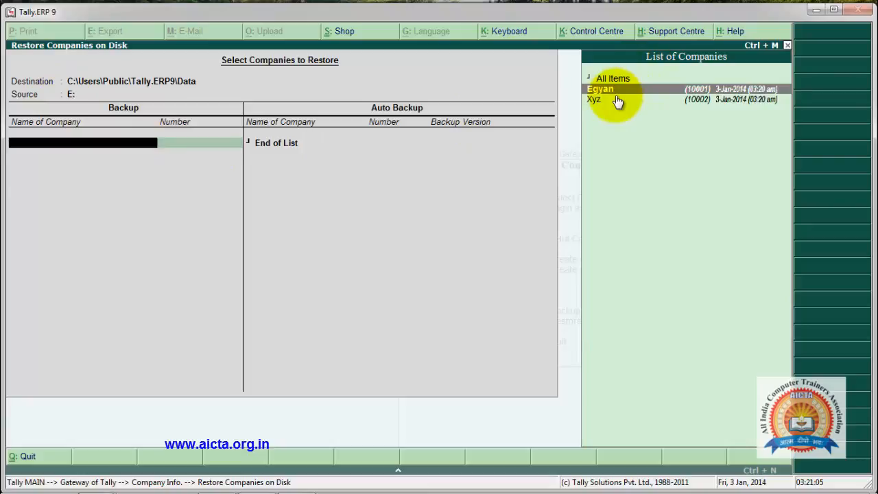
pyautogui.press('Return')
pyautogui.press('Down')
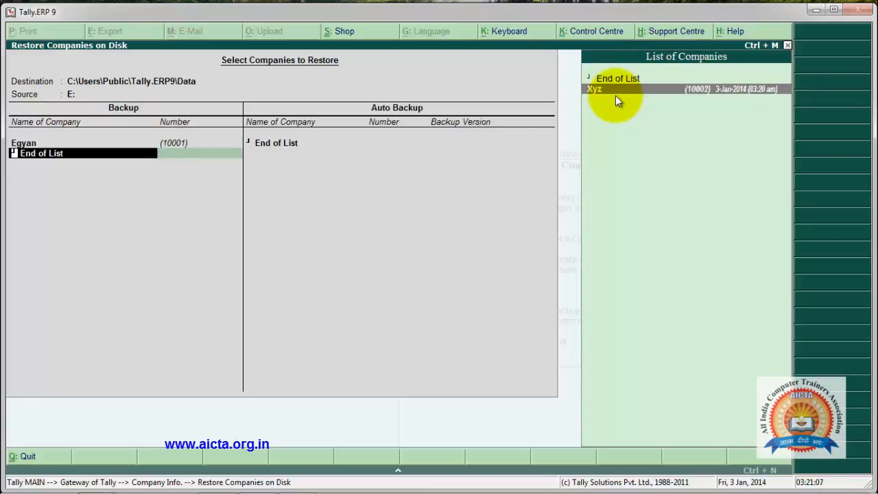
pyautogui.press('Return')
pyautogui.press('Return')
pyautogui.press('Return')
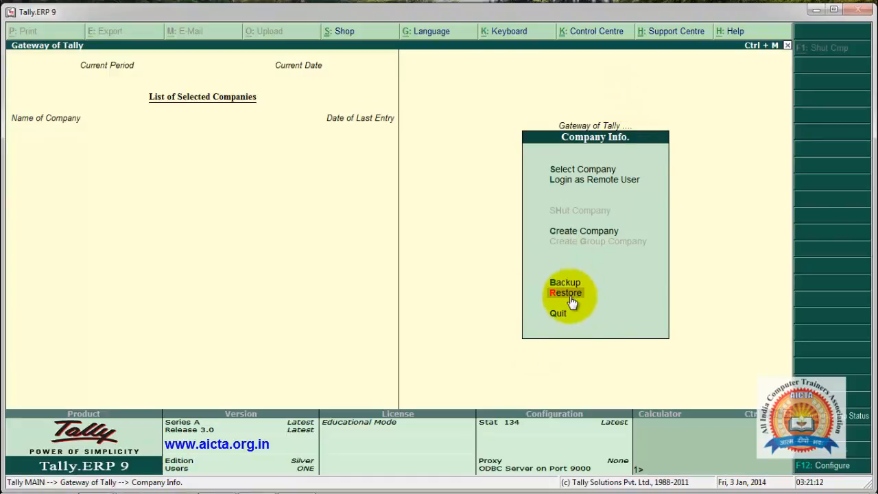
# Step: Select the restored Egyan company from the list of companies and load it
pyautogui.press('Up')
pyautogui.press('Up')
pyautogui.press('Up')
pyautogui.press('Up')
pyautogui.press('Return')
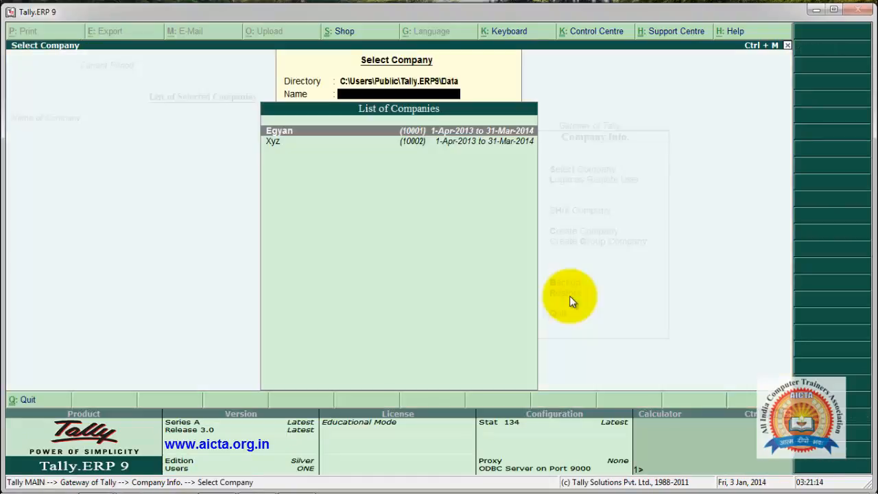
pyautogui.press('Return')
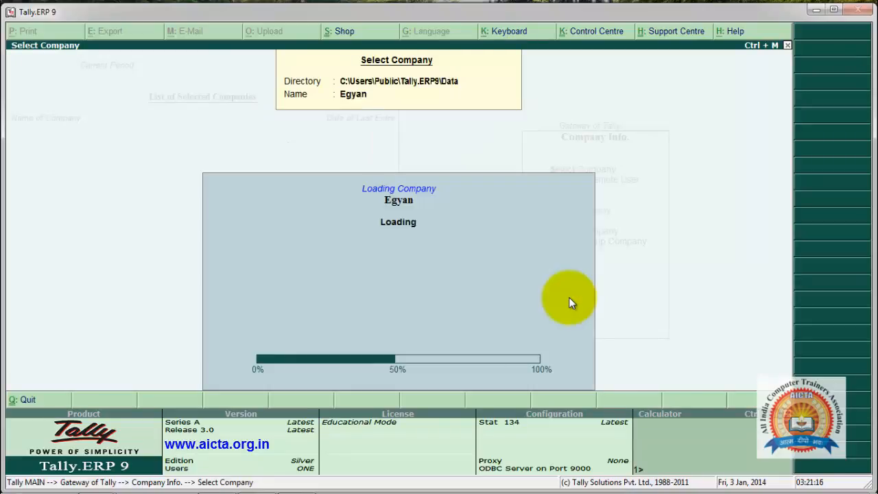